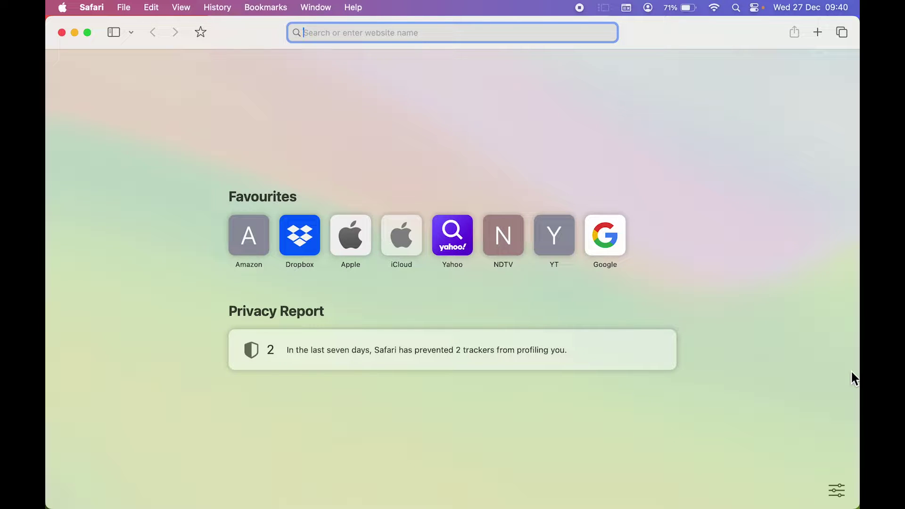
# Minimize and restore the Safari window, then load apple.com from the Apple favourite
pyautogui.click(75, 33)
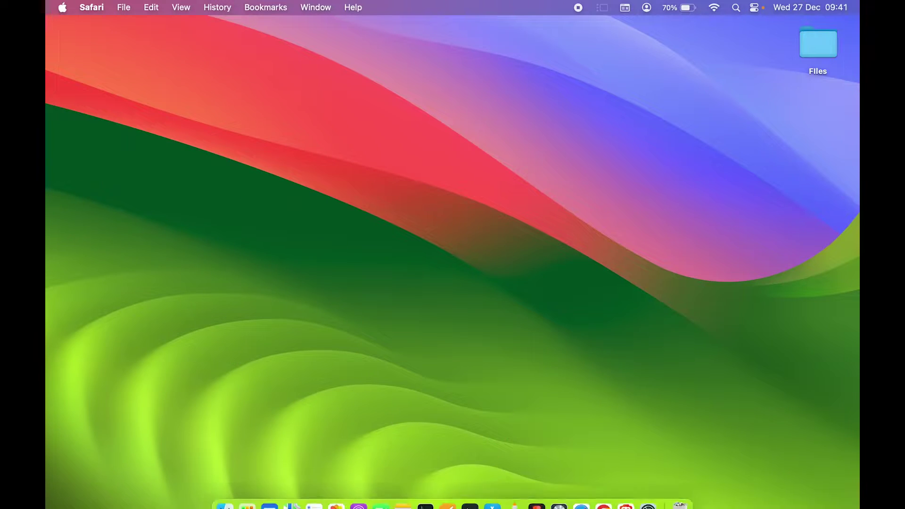
pyautogui.click(583, 496)
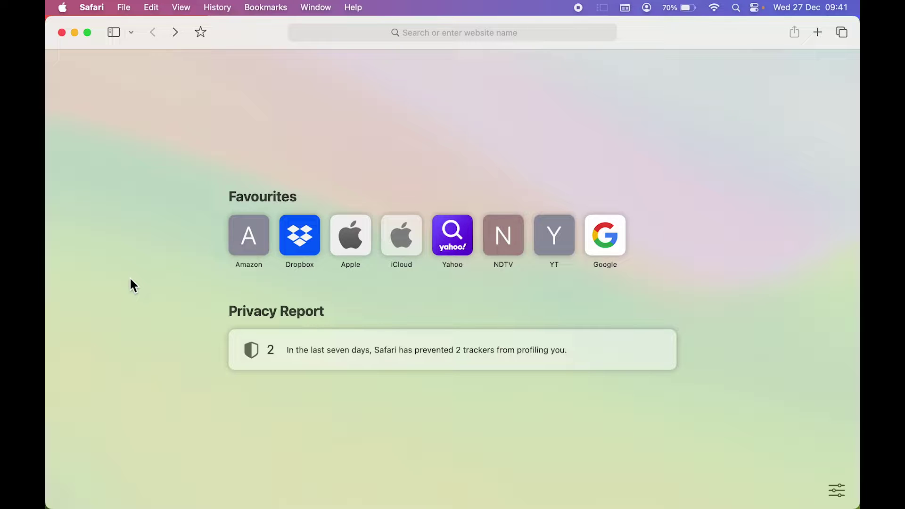
pyautogui.click(351, 243)
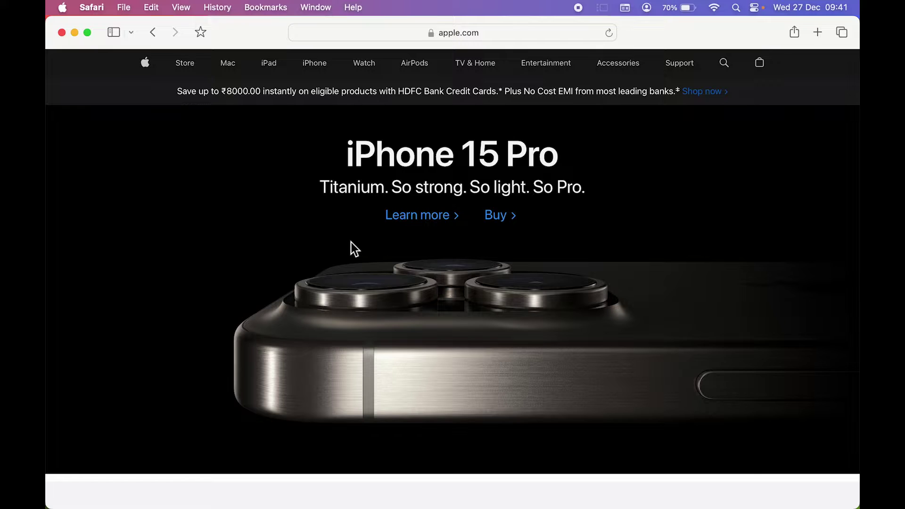
# Open google.com from the Google favourite in a second tab beside apple.com
pyautogui.click(817, 33)
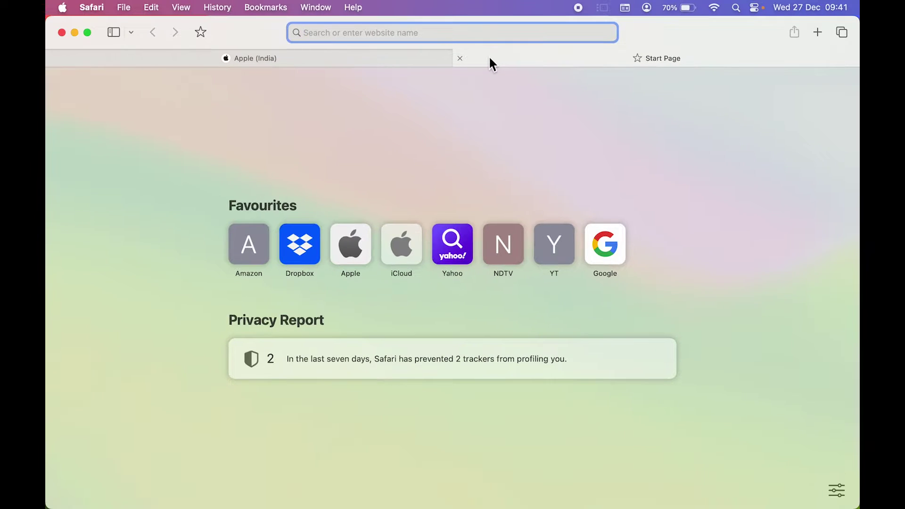
pyautogui.click(460, 58)
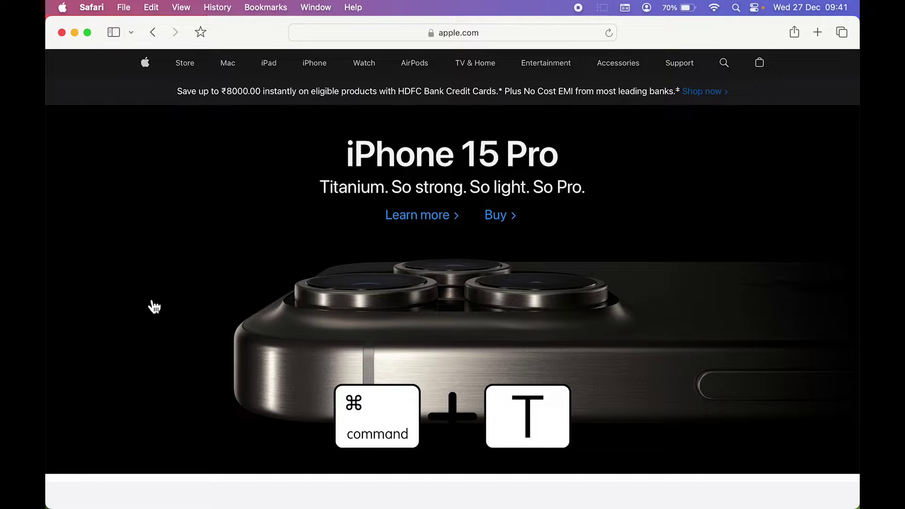
pyautogui.press('super+t')
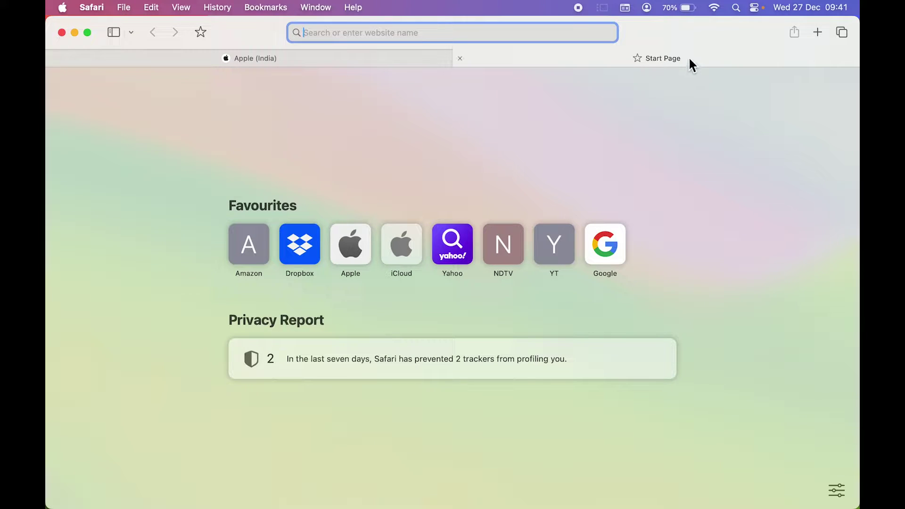
pyautogui.click(614, 253)
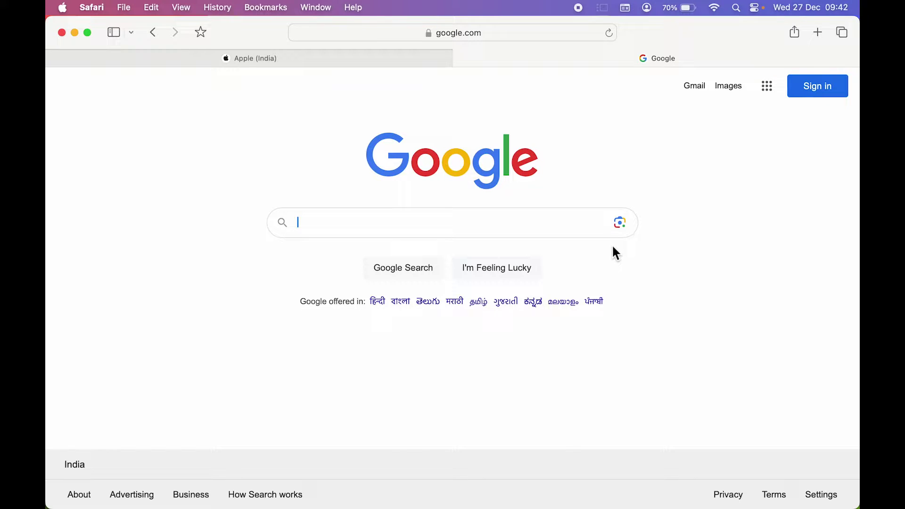
# Open several new Start Page tabs with Command+T, then close two of the extras
pyautogui.press('super+t')
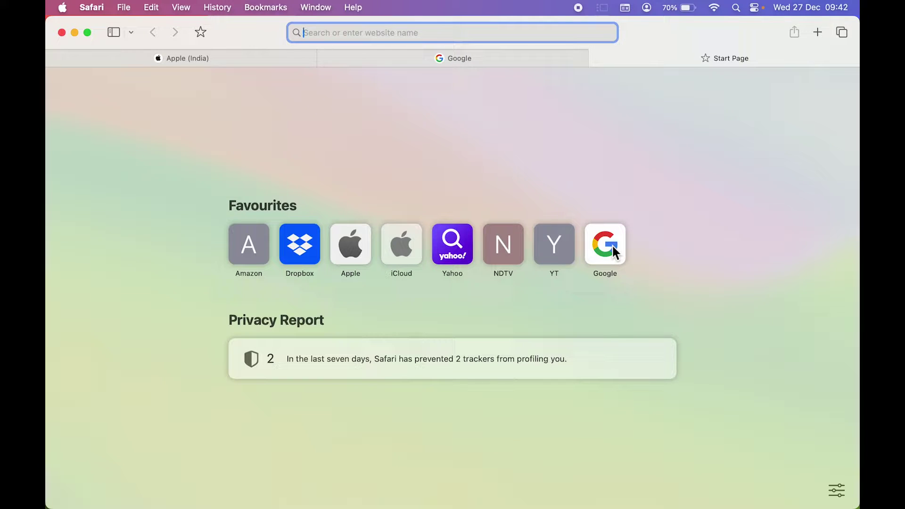
pyautogui.press('super+t')
pyautogui.press('super+t')
pyautogui.press('super+t')
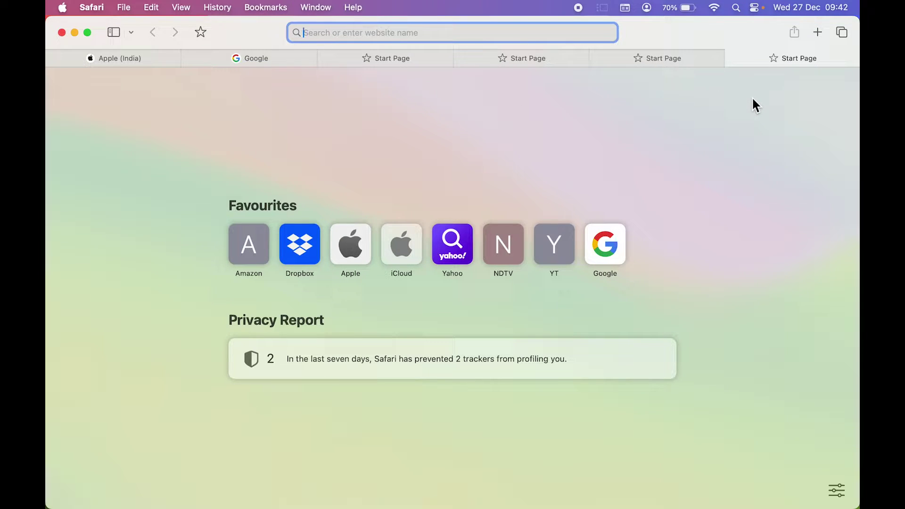
pyautogui.click(732, 57)
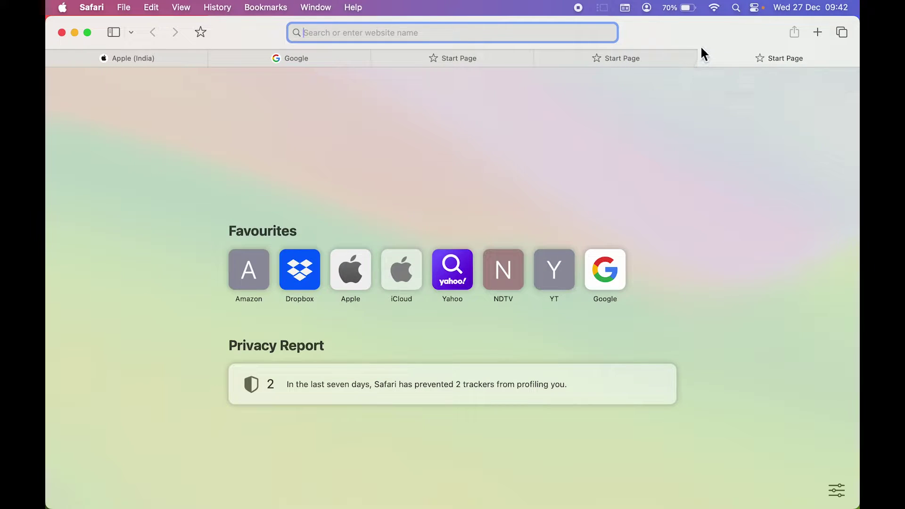
pyautogui.click(705, 58)
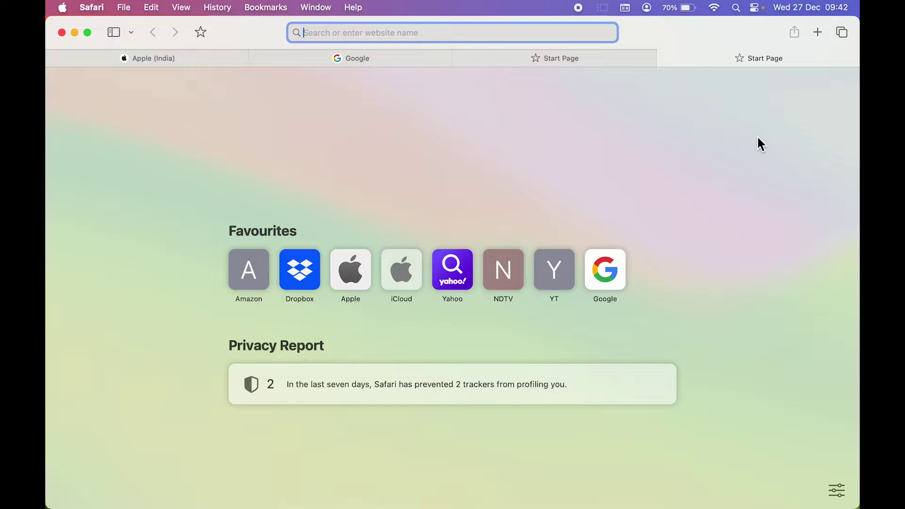
# Close the Start Page and Google tabs with Command+W, then go back from apple.com
pyautogui.press('super+w')
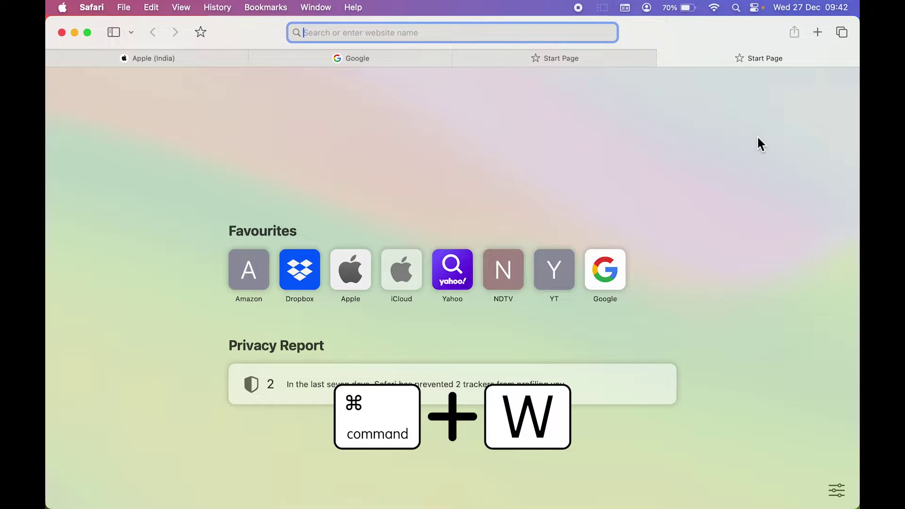
pyautogui.press('super+w')
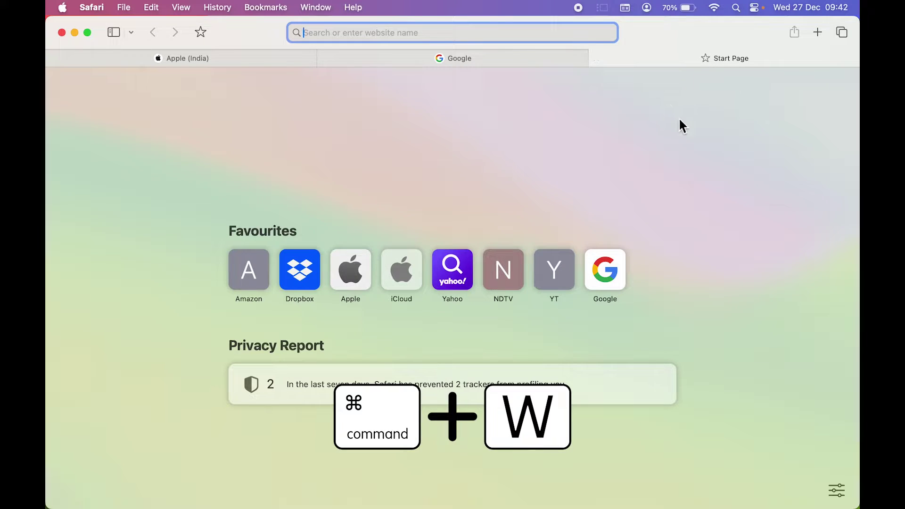
pyautogui.press('super+w')
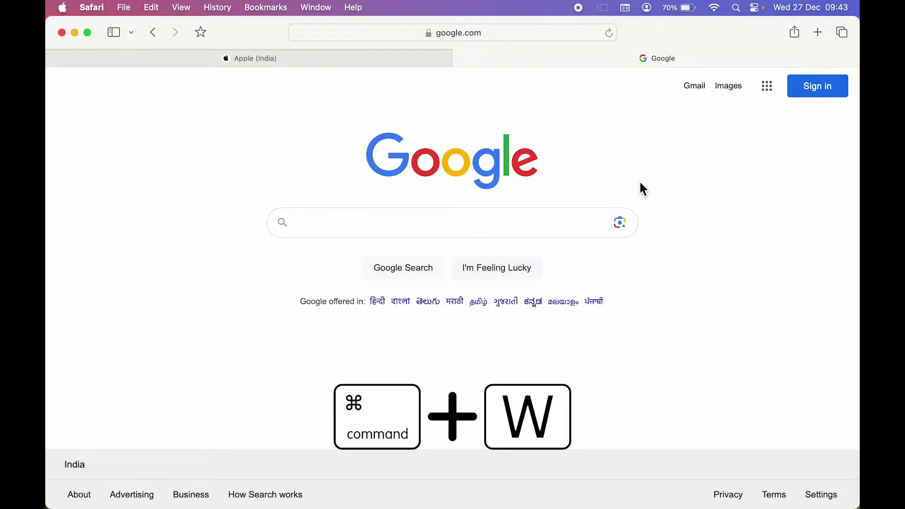
pyautogui.press('super+w')
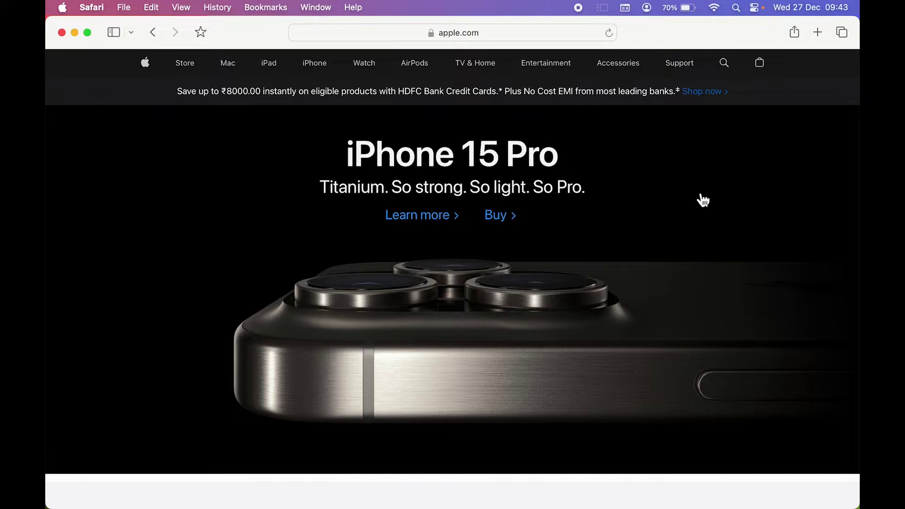
pyautogui.hscroll(-5, 702, 200)
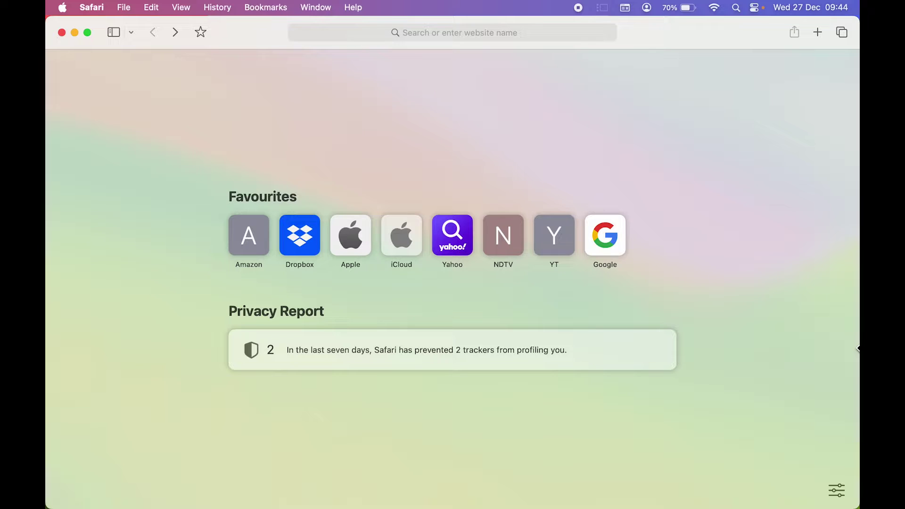
# Open Apple, Google and iCloud from the Favourites in three separate tabs
pyautogui.click(350, 234)
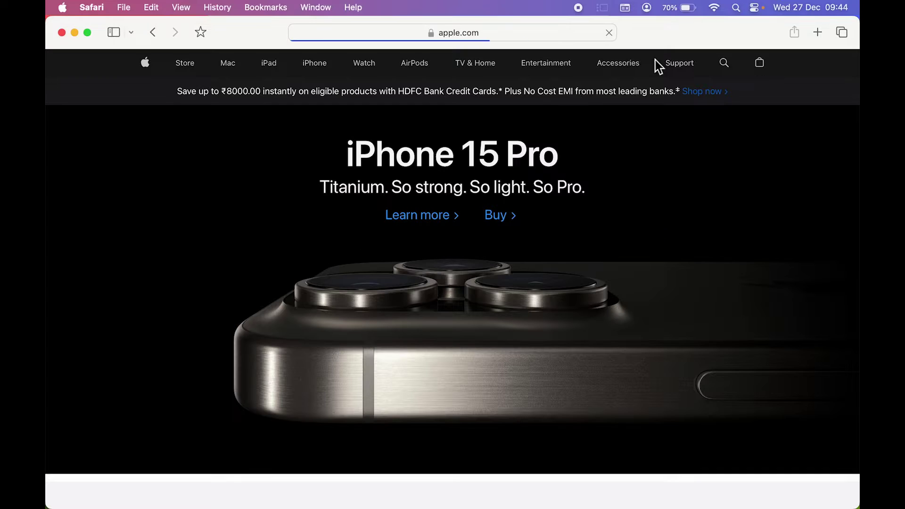
pyautogui.press('super+t')
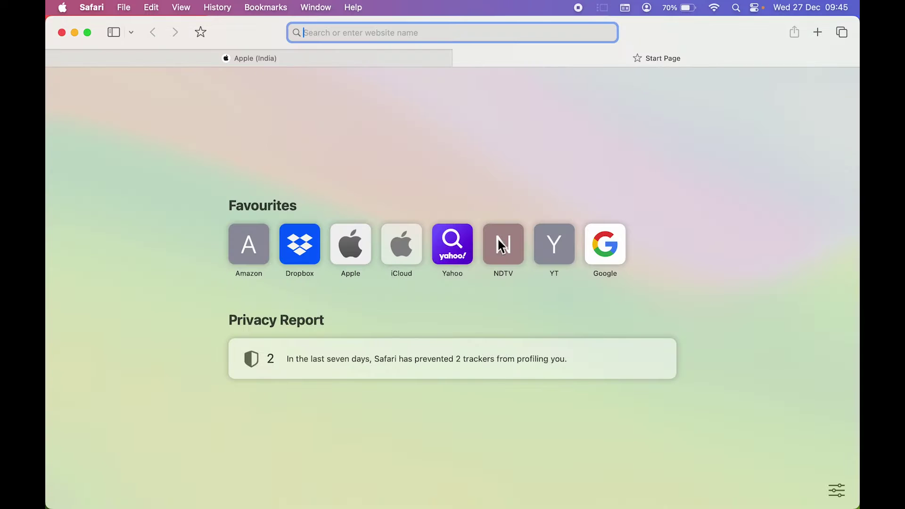
pyautogui.click(605, 245)
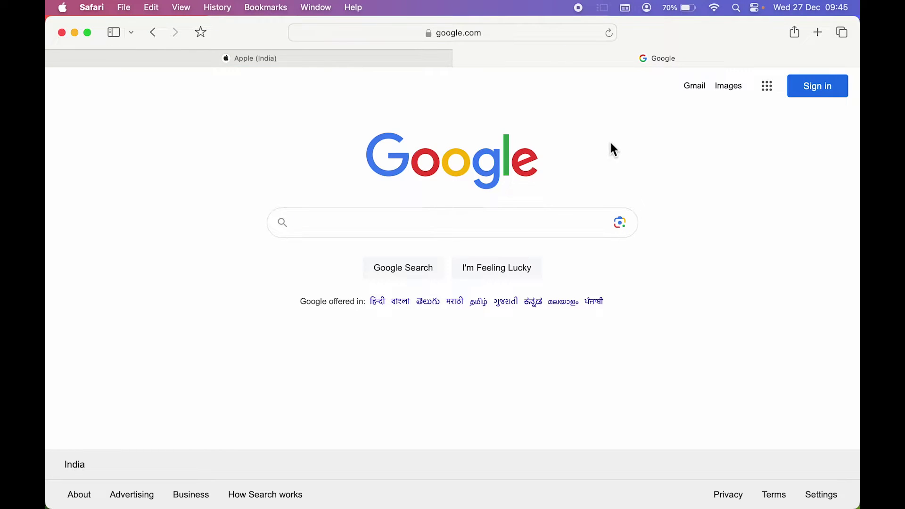
pyautogui.press('super+t')
pyautogui.click(400, 260)
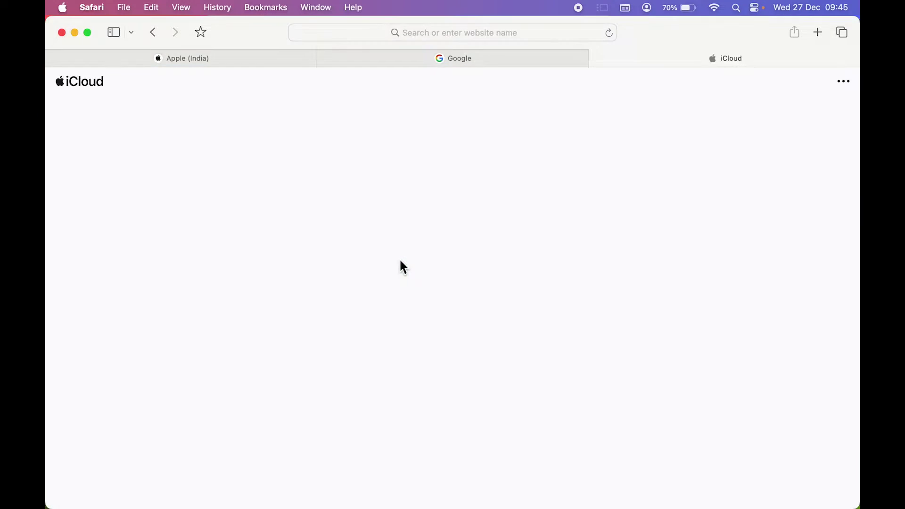
# Switch through the Apple (India), Google and iCloud tabs, ending on Apple (India)
pyautogui.click(177, 57)
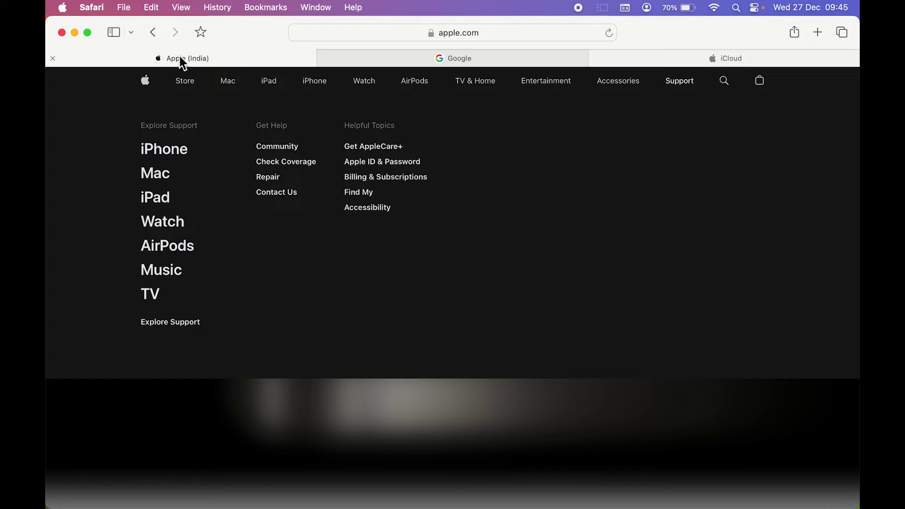
pyautogui.click(377, 55)
pyautogui.click(679, 68)
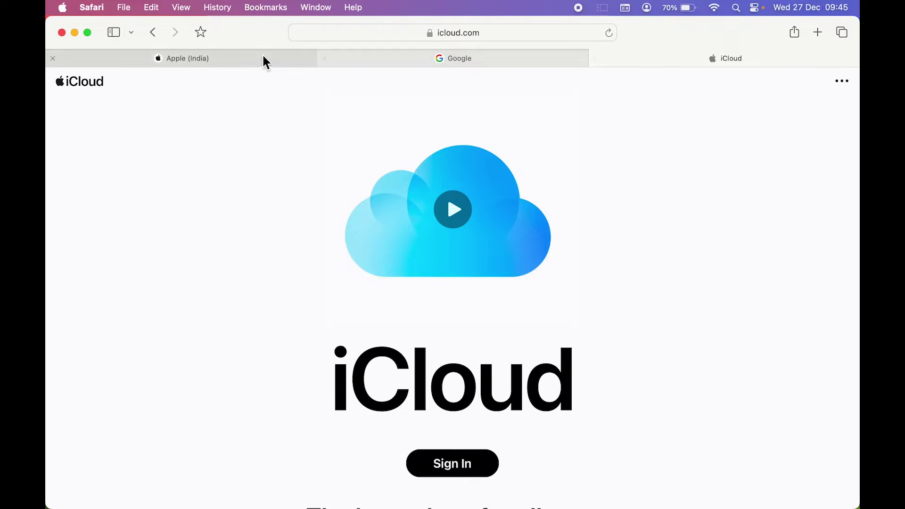
pyautogui.click(209, 66)
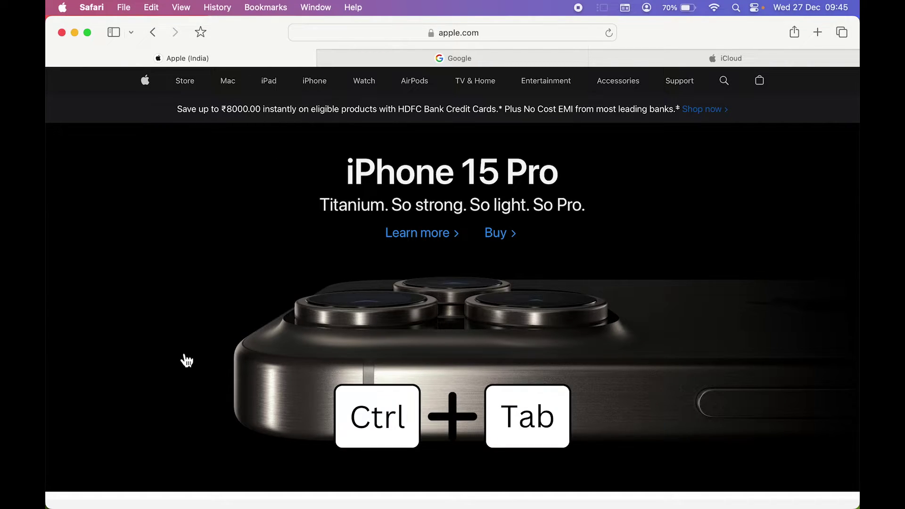
# Cycle forward through the three open tabs with Ctrl+Tab until Google shows
pyautogui.hotkey('ctrl', 'Tab')
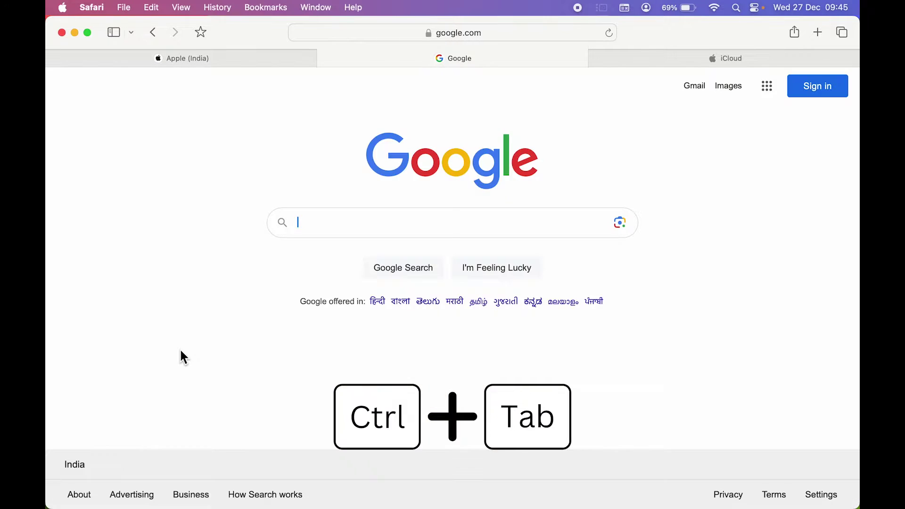
pyautogui.hotkey('ctrl', 'Tab')
pyautogui.hotkey('ctrl', 'Tab')
pyautogui.hotkey('ctrl', 'Tab')
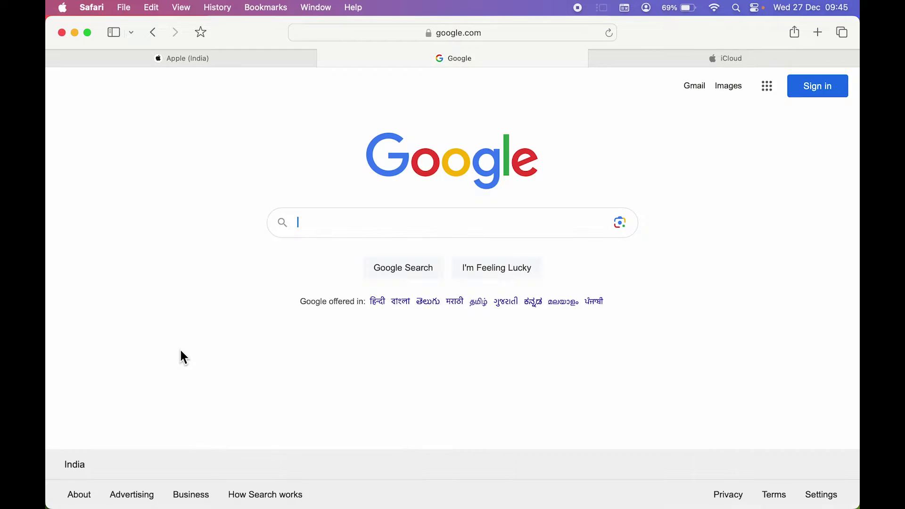
pyautogui.hotkey('ctrl', 'Tab')
pyautogui.hotkey('ctrl', 'Tab')
pyautogui.hotkey('ctrl', 'Tab')
pyautogui.hotkey('ctrl', 'Tab')
pyautogui.hotkey('ctrl', 'Tab')
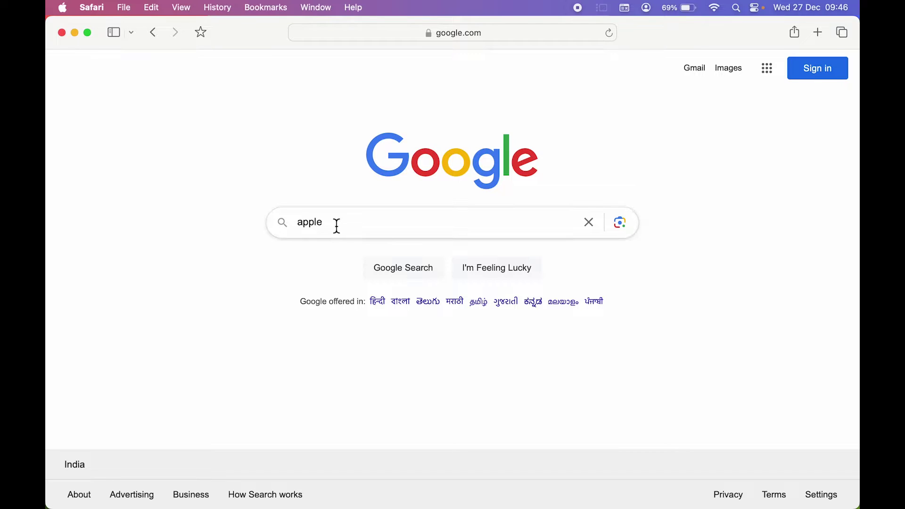
# Search Google for 'apple', open the Apple (India) result, then go to the Mac page
pyautogui.press('Return')
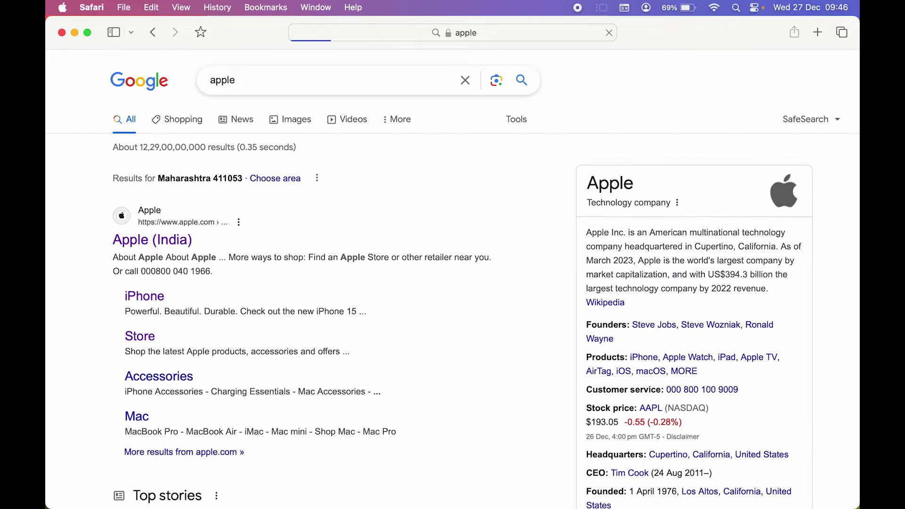
pyautogui.click(144, 249)
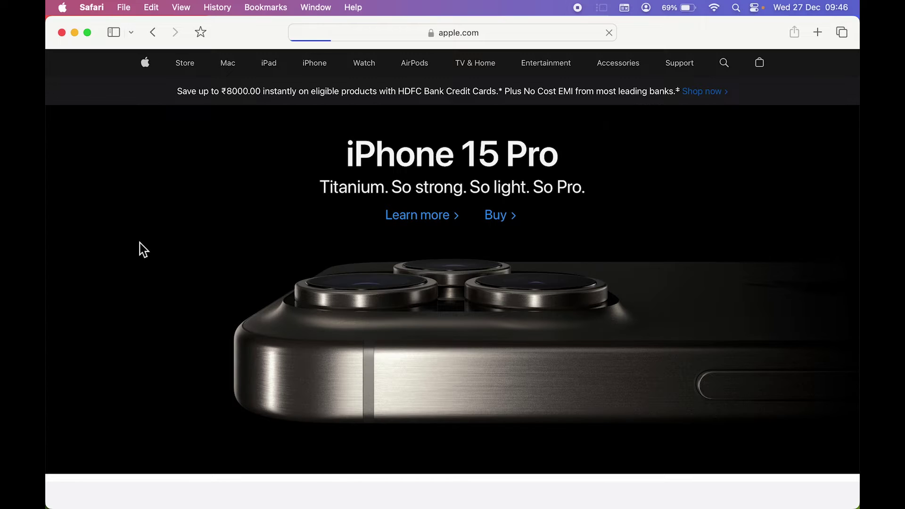
pyautogui.click(228, 73)
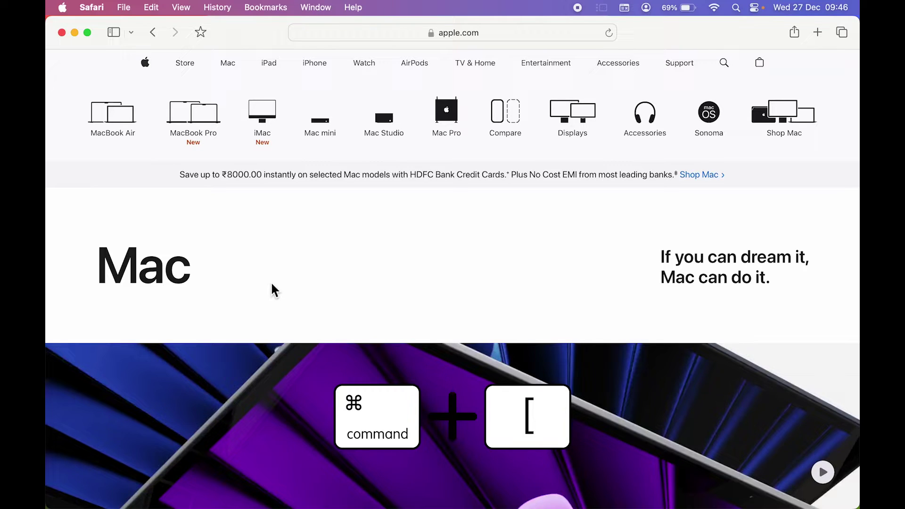
pyautogui.press('super+bracketleft')
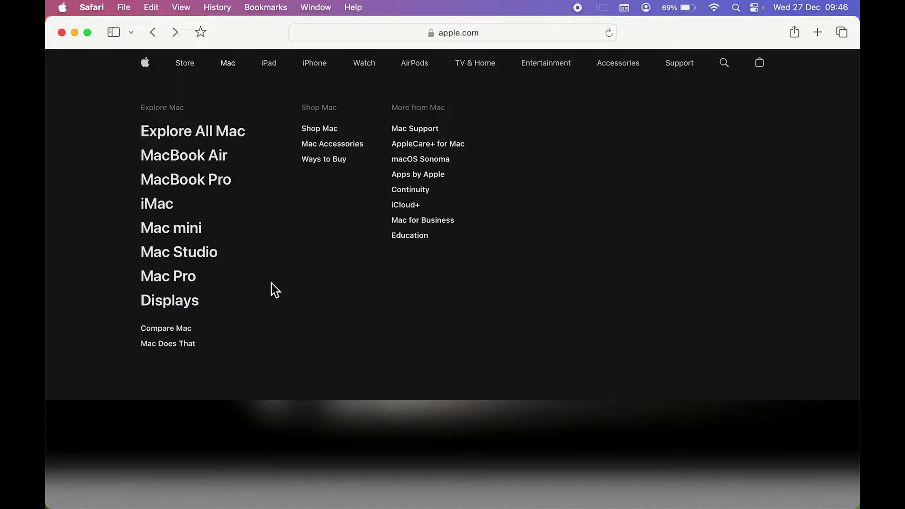
pyautogui.press('super+bracketleft')
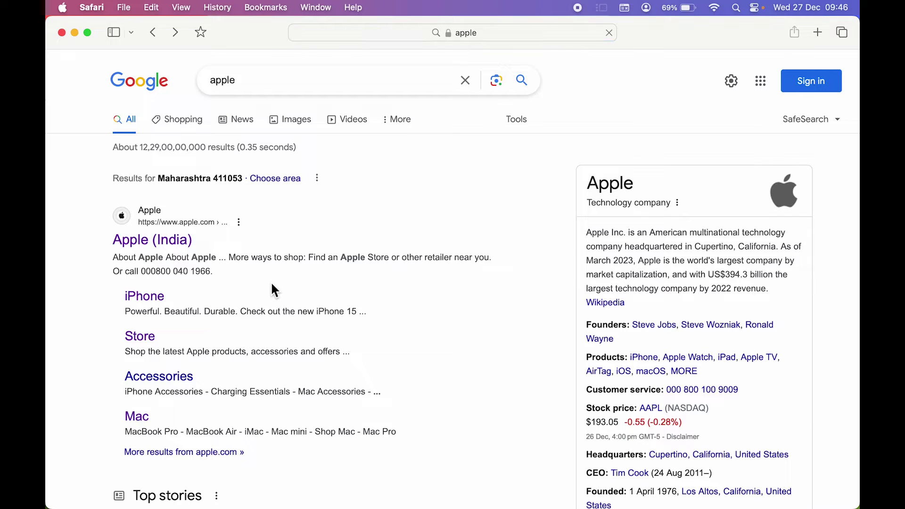
pyautogui.press('super+bracketleft')
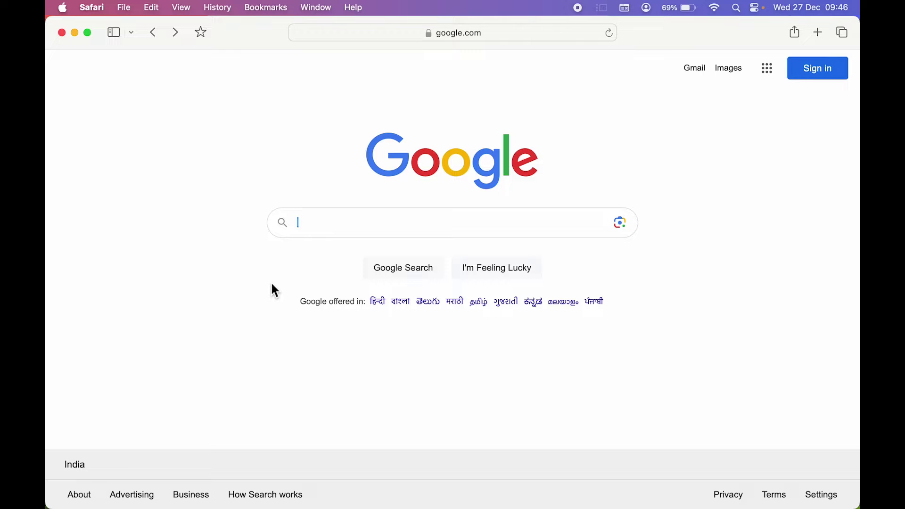
pyautogui.press('super+bracketright')
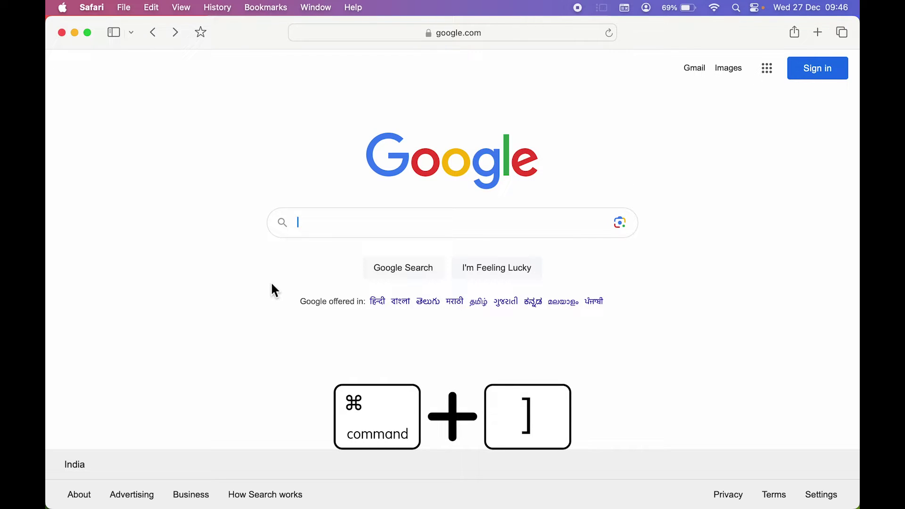
pyautogui.press('super+bracketright')
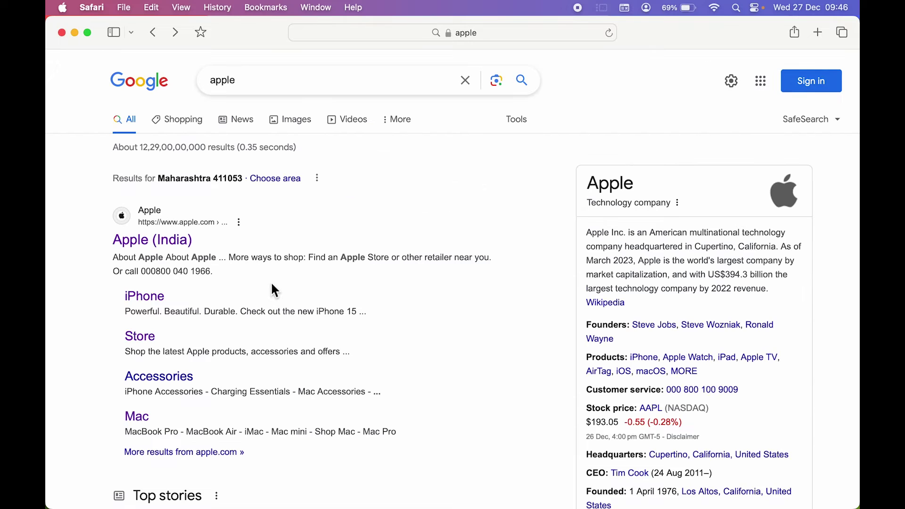
pyautogui.press('super+bracketright')
pyautogui.press('super+bracketright')
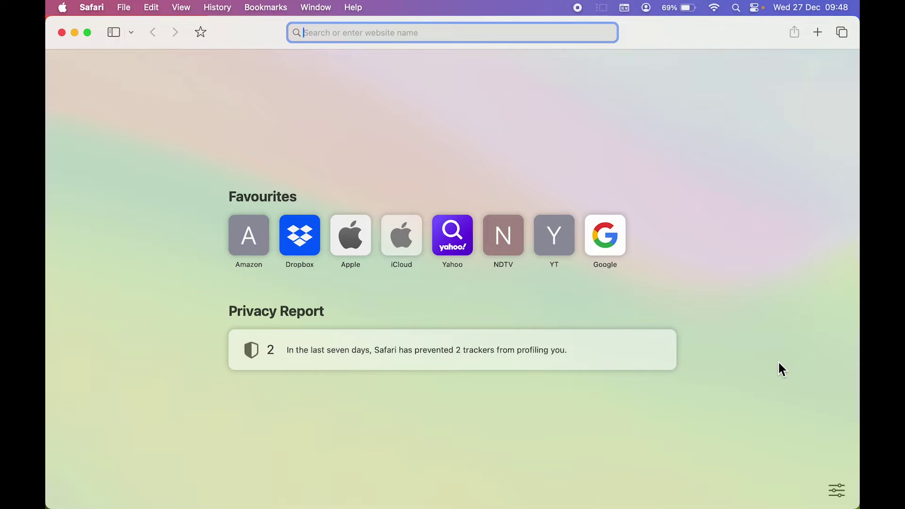
# Open apple.com, then search Google for 'apple' in a new second tab
pyautogui.click(356, 233)
pyautogui.moveTo(618, 64)
pyautogui.press('super+t')
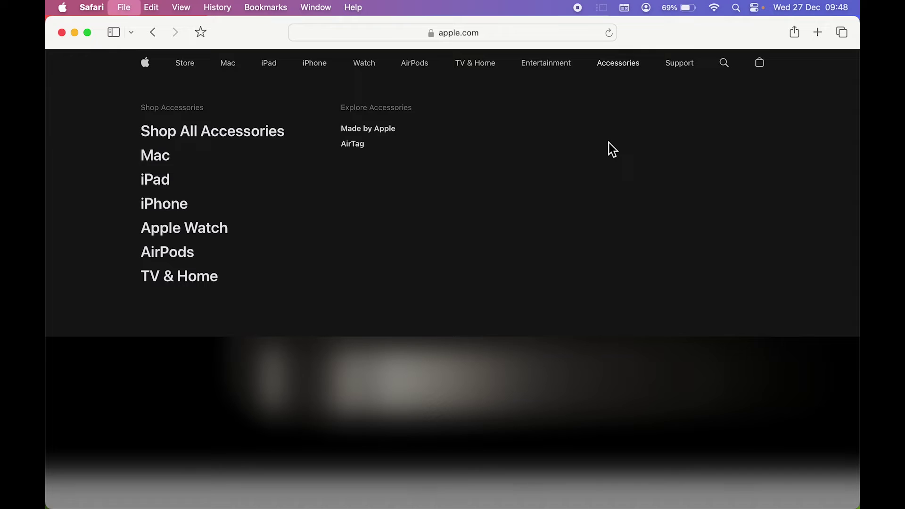
pyautogui.click(607, 250)
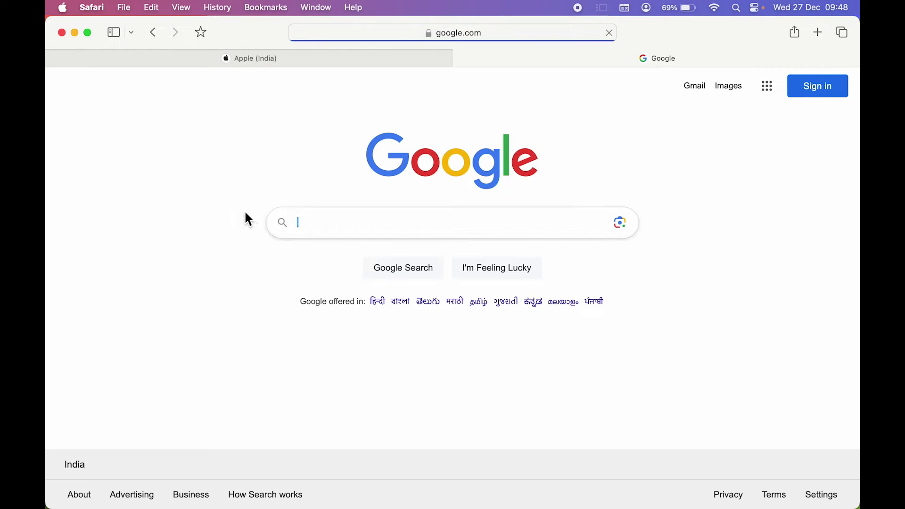
pyautogui.write('apple')
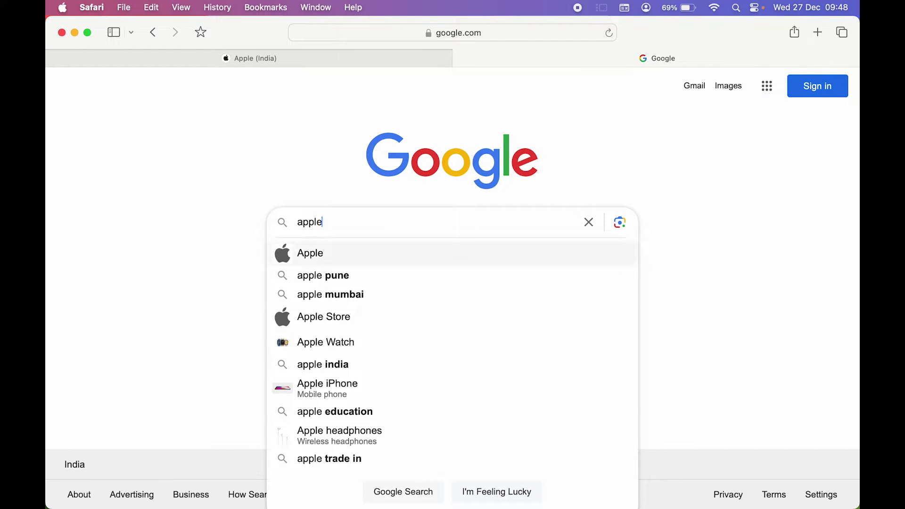
pyautogui.press('Return')
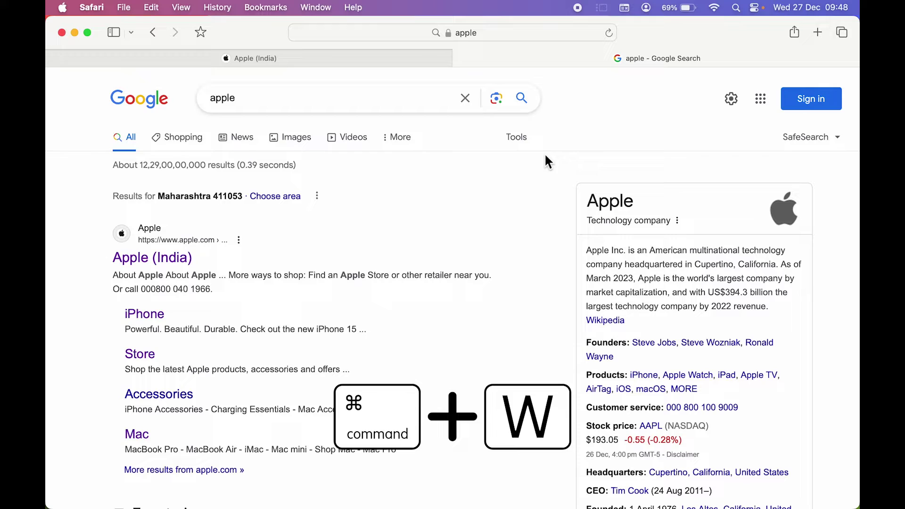
# Close the Google results tab with Command+W and reopen it with Shift+Command+T
pyautogui.press('super+w')
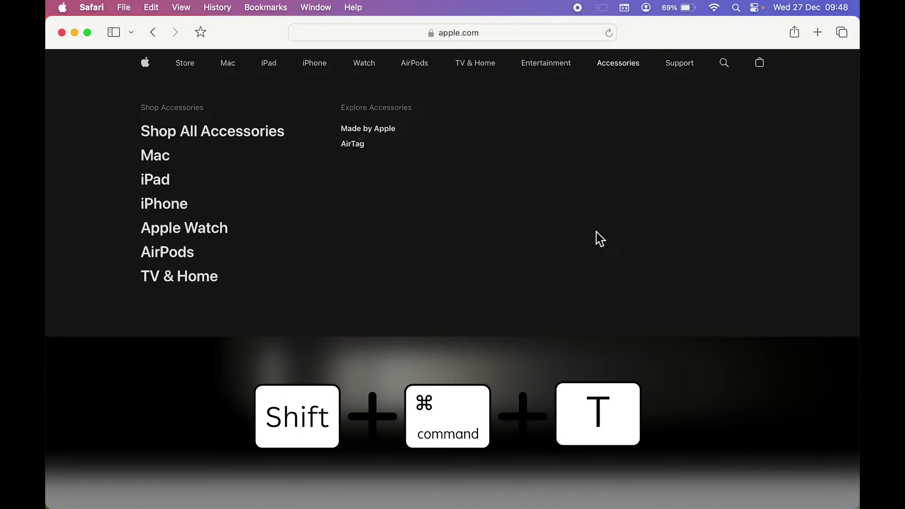
pyautogui.press('super+shift+t')
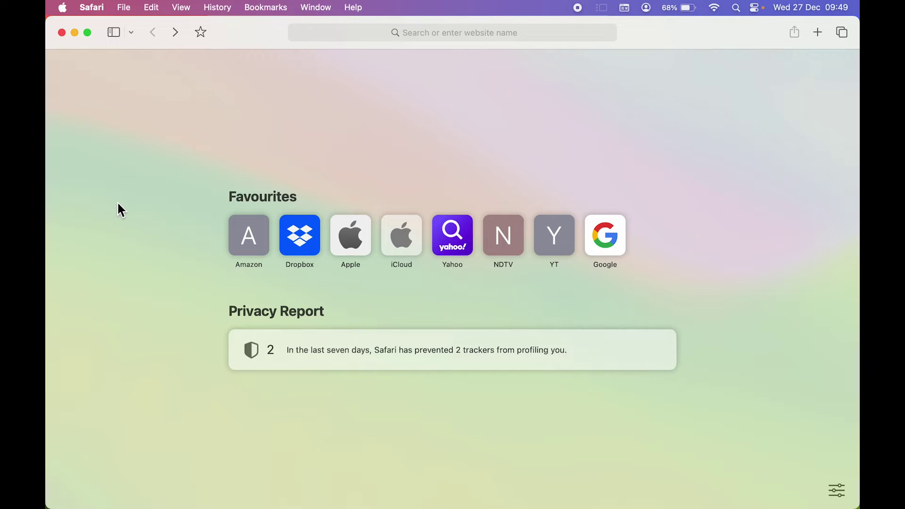
# Load apple.com from the Favourites, scroll the page, then jump to its footer with End
pyautogui.click(349, 237)
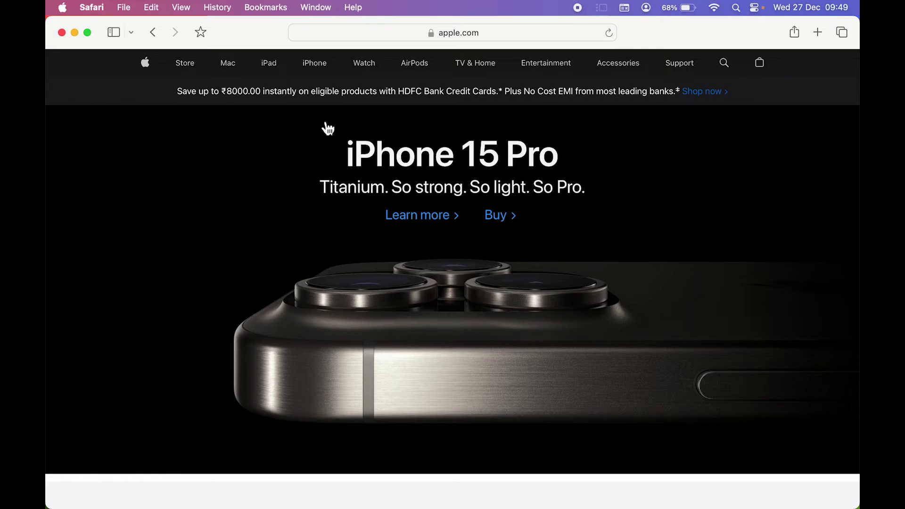
pyautogui.scroll(-10, 246, 226)
pyautogui.scroll(-15, 247, 226)
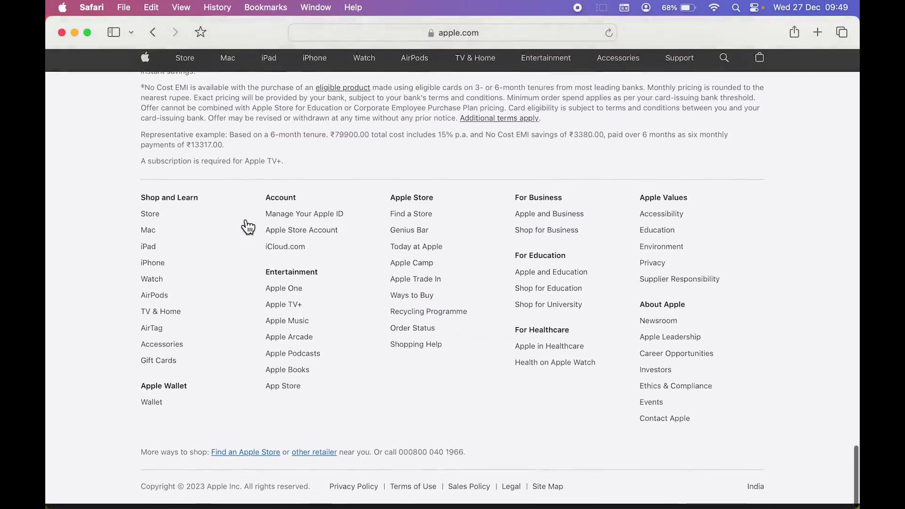
pyautogui.scroll(15, 247, 227)
pyautogui.scroll(5, 247, 227)
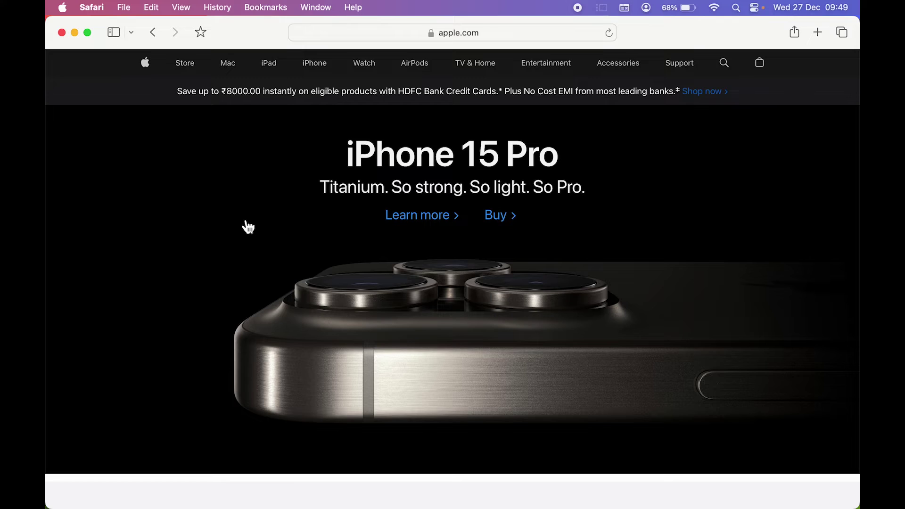
pyautogui.press('End')
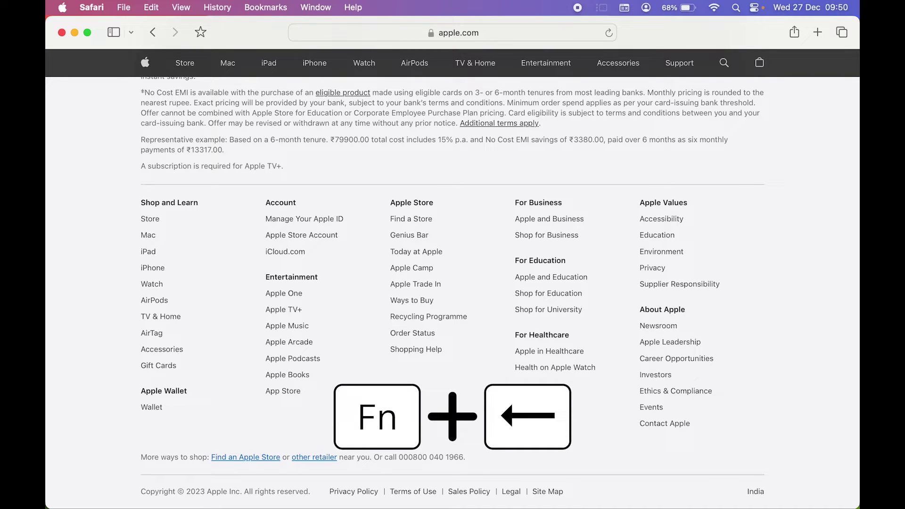
# Jump between top and bottom with Home, Command+Down and Command+Up, then scroll to the Apple TV+ banner
pyautogui.press('Home')
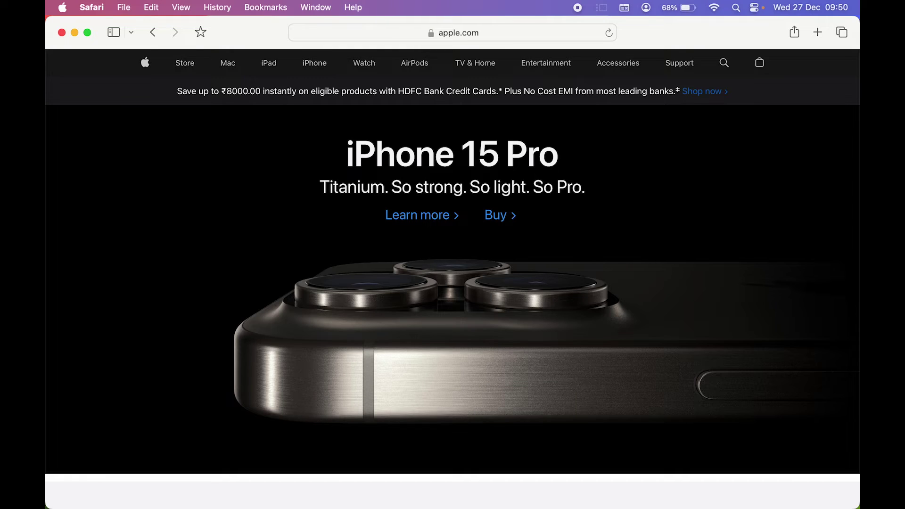
pyautogui.press('super+Down')
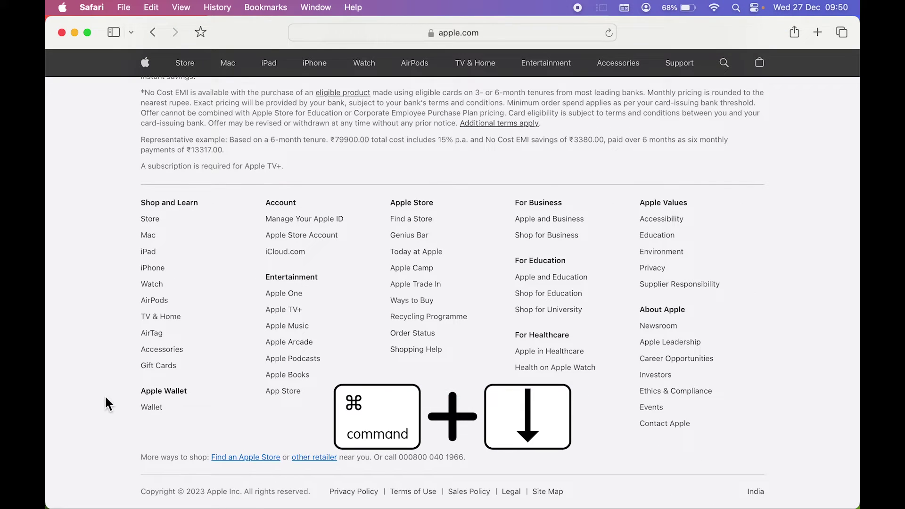
pyautogui.press('super+Up')
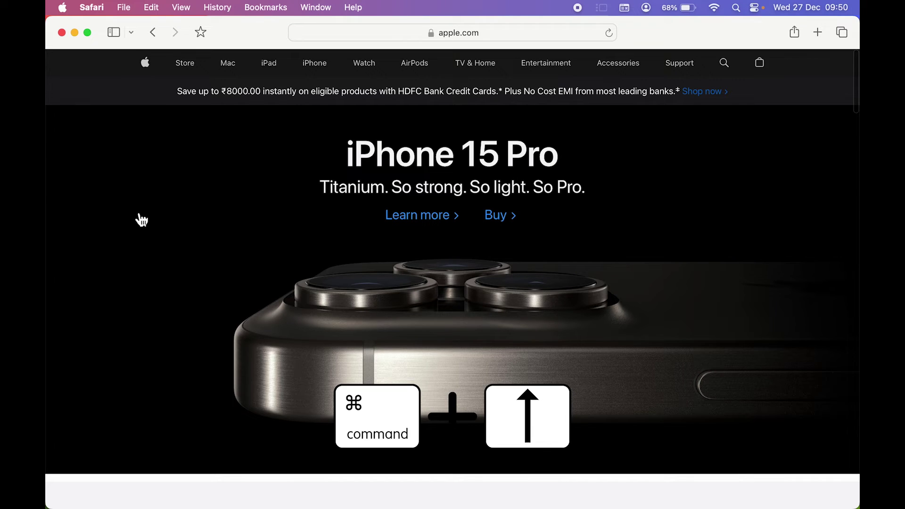
pyautogui.scroll(-20, 142, 219)
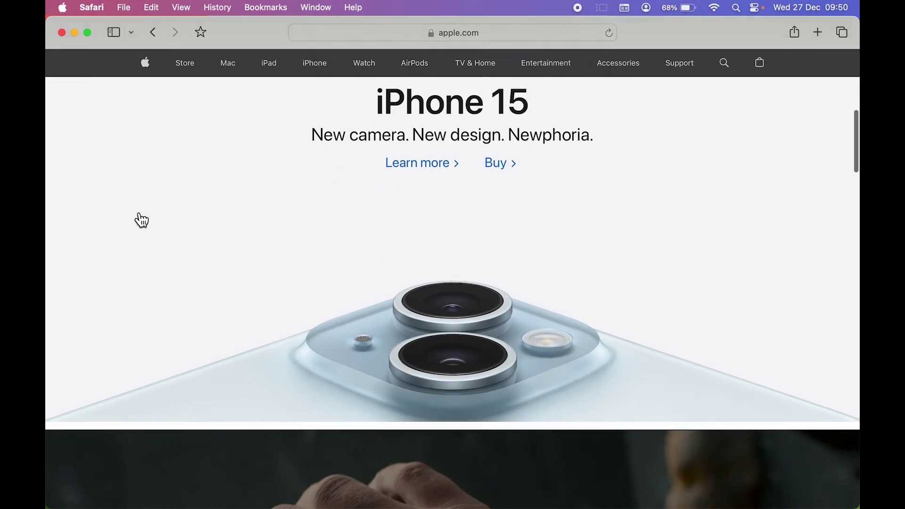
pyautogui.scroll(-20, 141, 220)
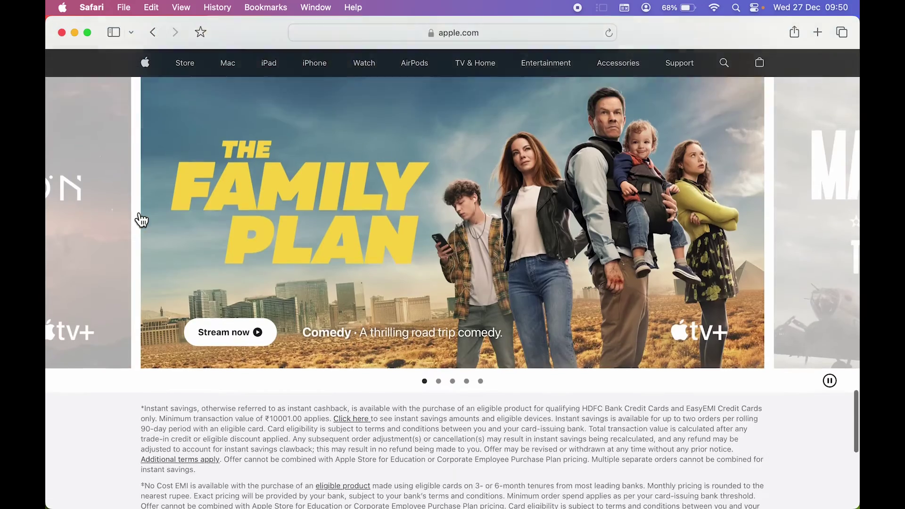